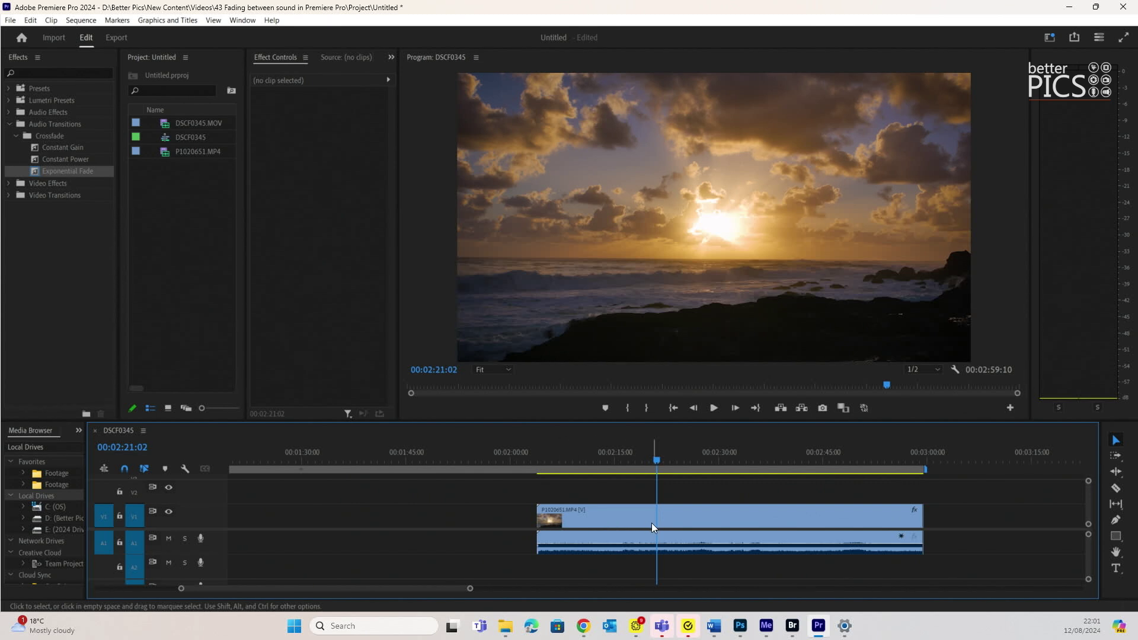
Unlink the video and audio of the P1020651.MP4 clip in the timeline
left_click(629, 513)
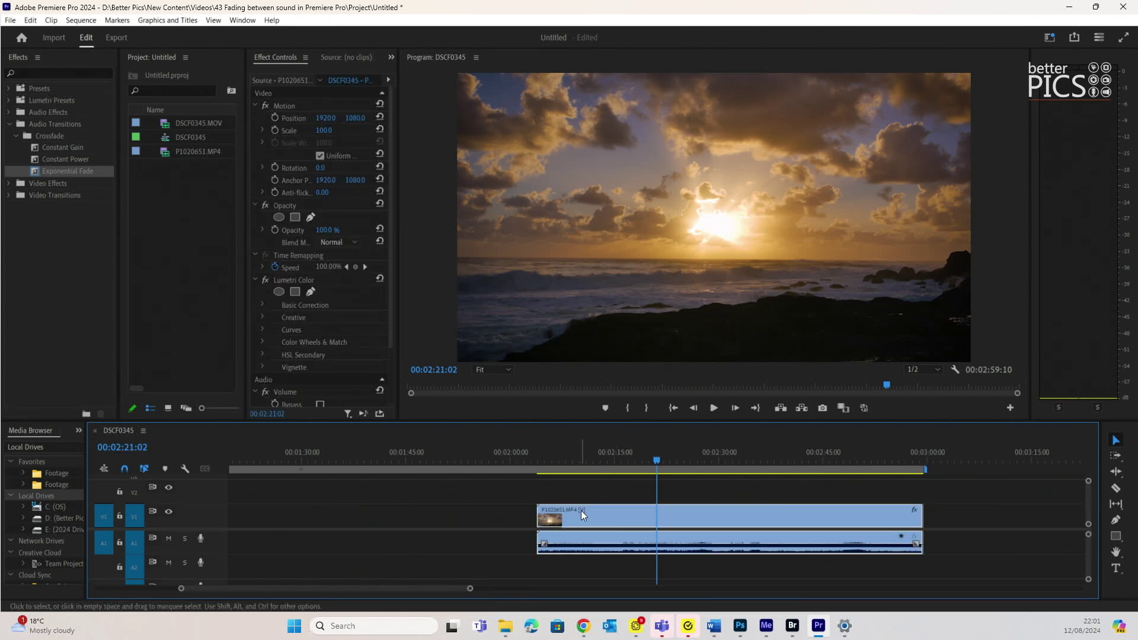
mouse_move(567, 549)
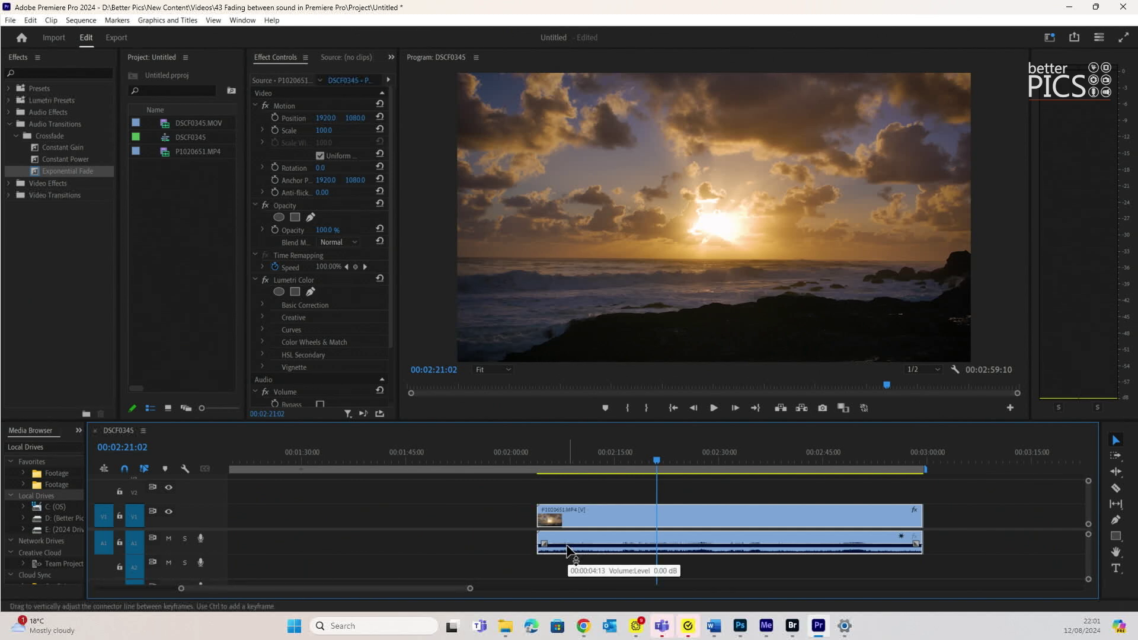
right_click(613, 518)
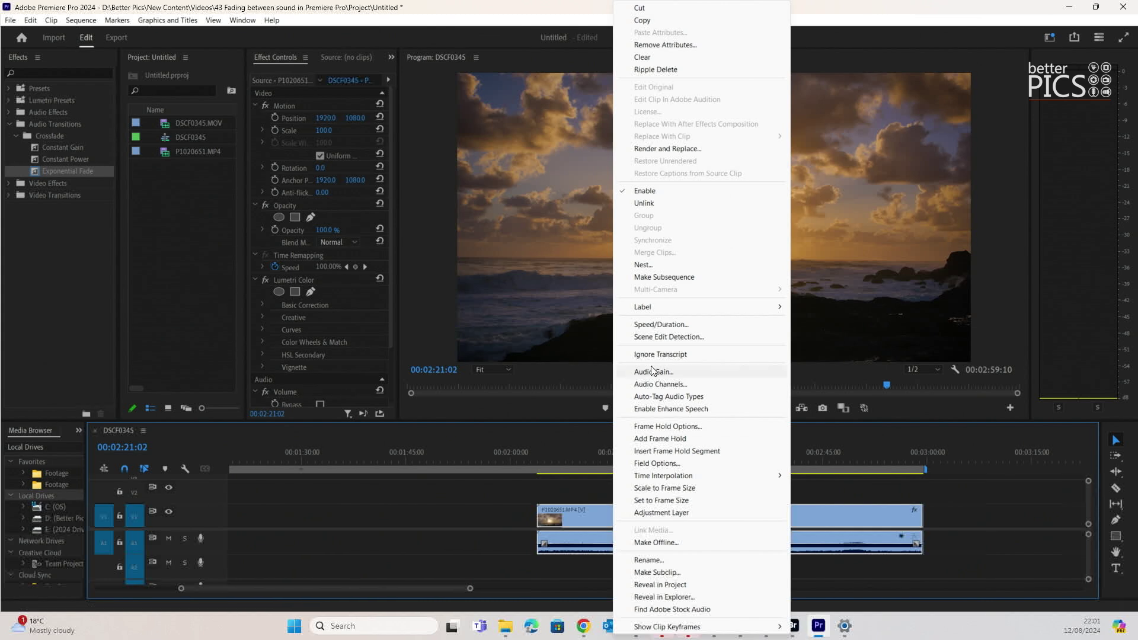
left_click(673, 208)
left_click(602, 485)
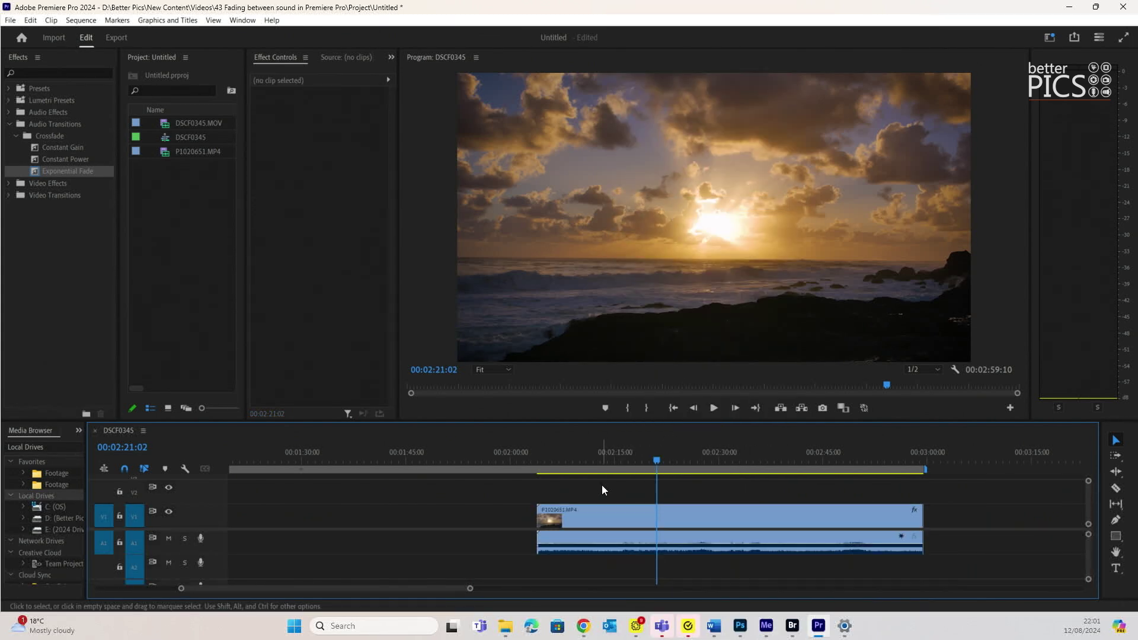
Select the unlinked audio and video portions of the clip alternately to check that they can be picked separately
left_click(616, 527)
left_click(621, 538)
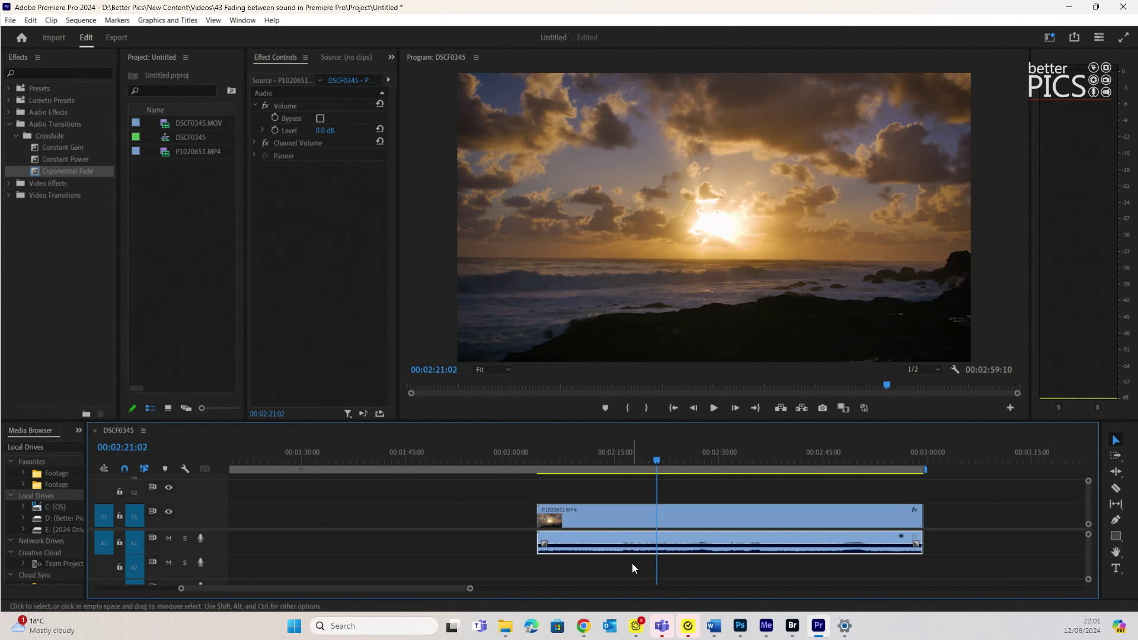
left_click(623, 508)
left_click(624, 538)
left_click(625, 513)
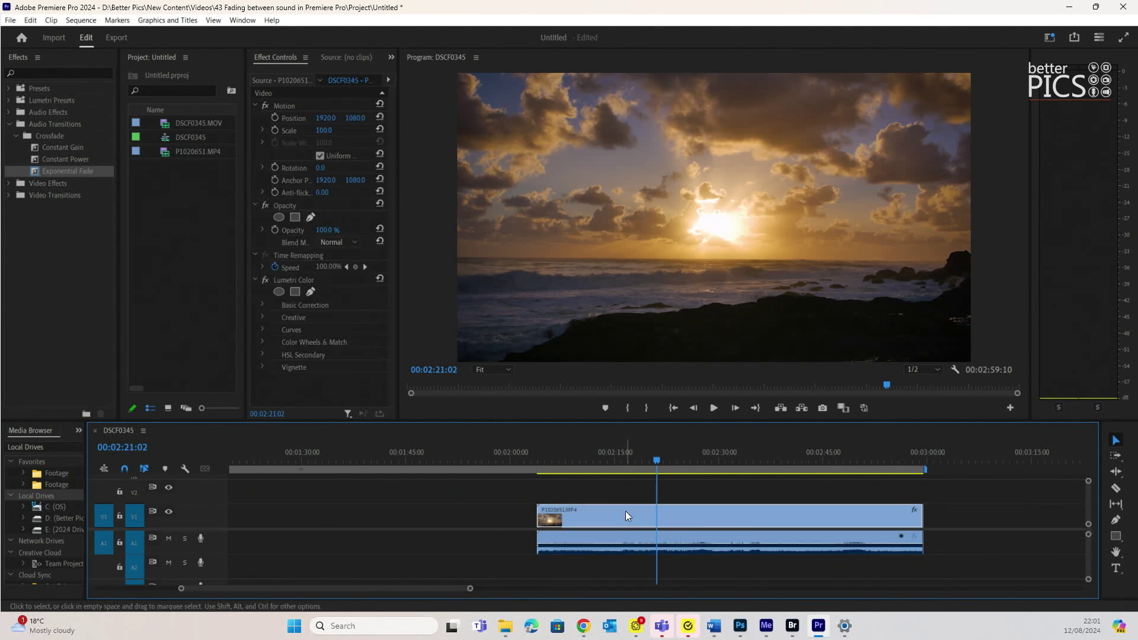
left_click(624, 538)
left_click(628, 511)
left_click(541, 502)
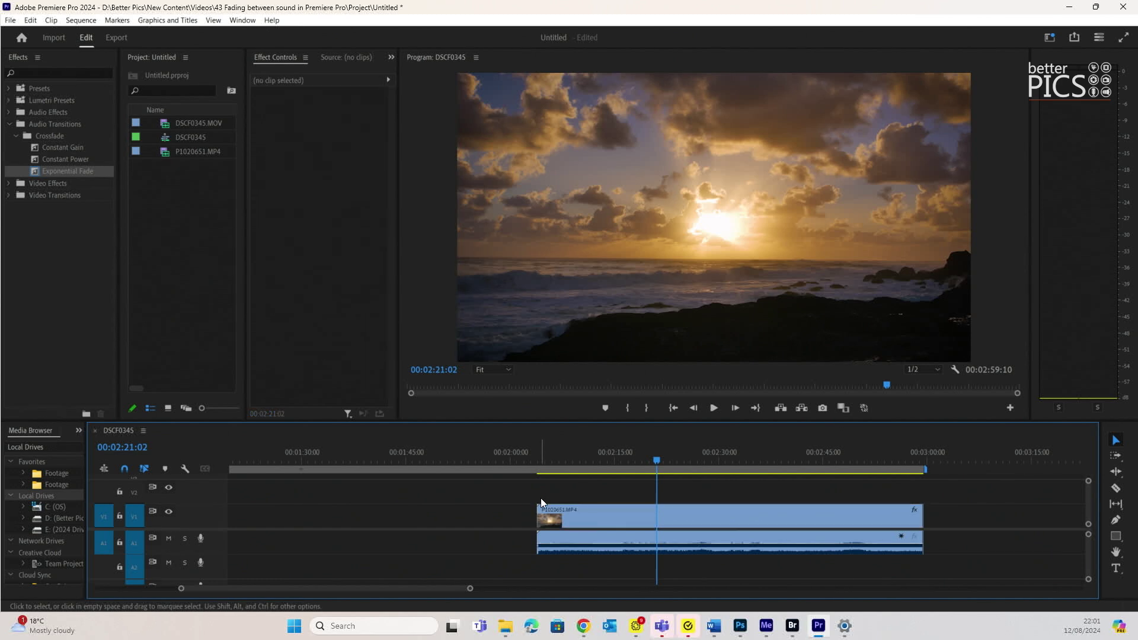
Try trimming the start of the clip's video portion independently of its audio, and extend it back to the original start
left_click_drag(536, 510, 638, 505)
mouse_move(546, 549)
left_mouse_down()
mouse_move(740, 532)
mouse_move(532, 545)
left_mouse_up()
left_click_drag(632, 513, 537, 510)
Select the video and audio portions of the P1020651.MP4 clip together and link them
left_click(635, 494)
left_click_drag(560, 487, 597, 560)
left_click_drag(584, 490, 617, 541)
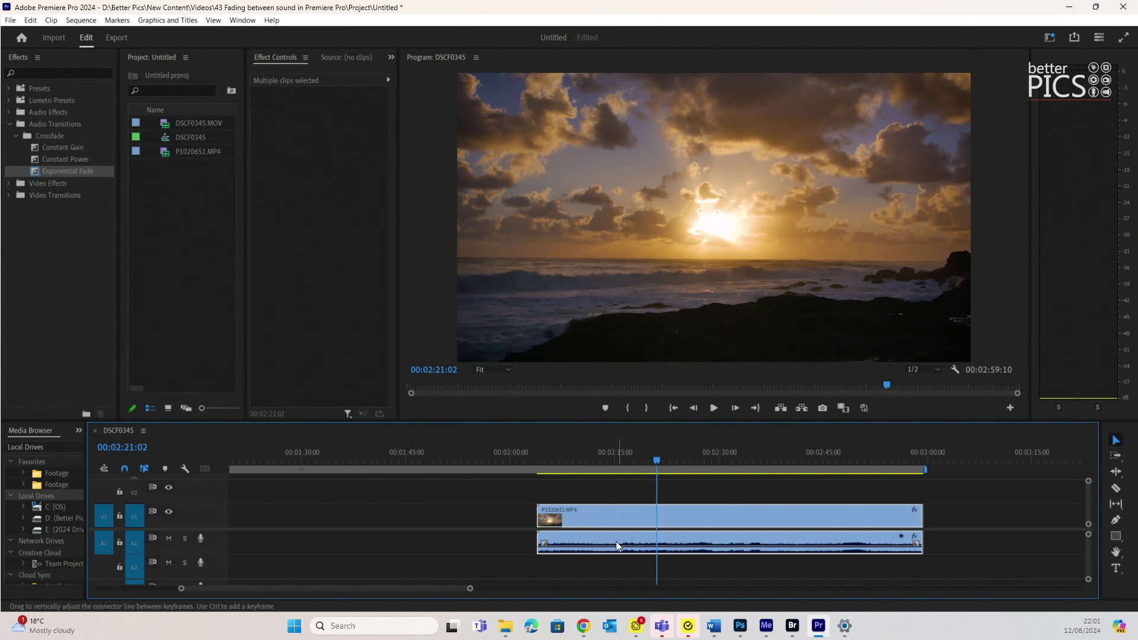
right_click(613, 517)
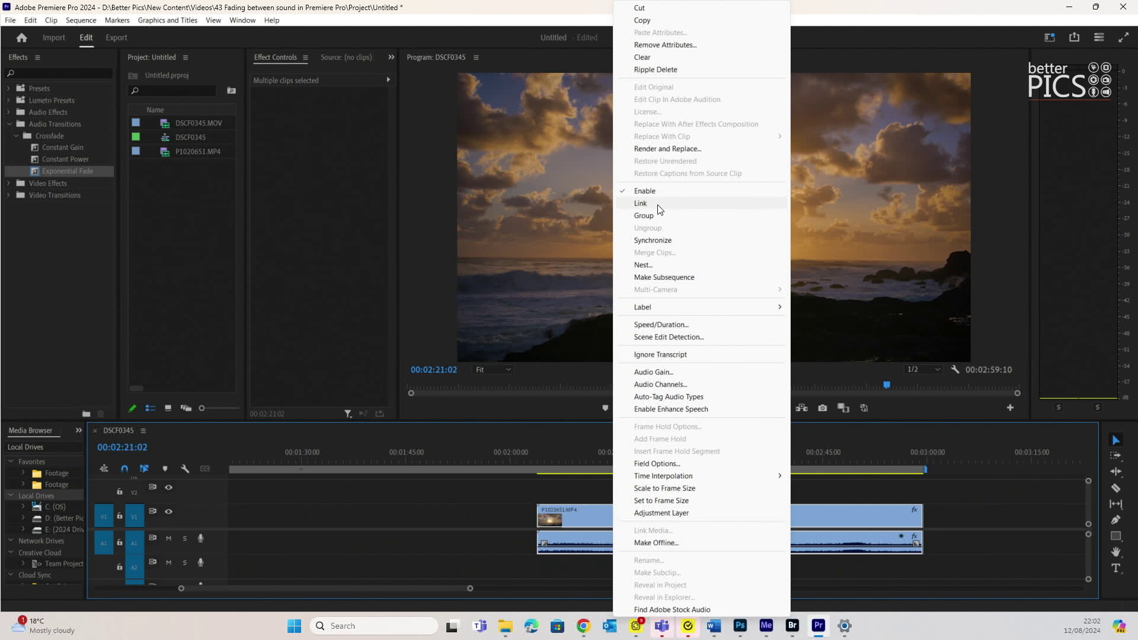
left_click(658, 205)
left_click(623, 497)
left_click(630, 508)
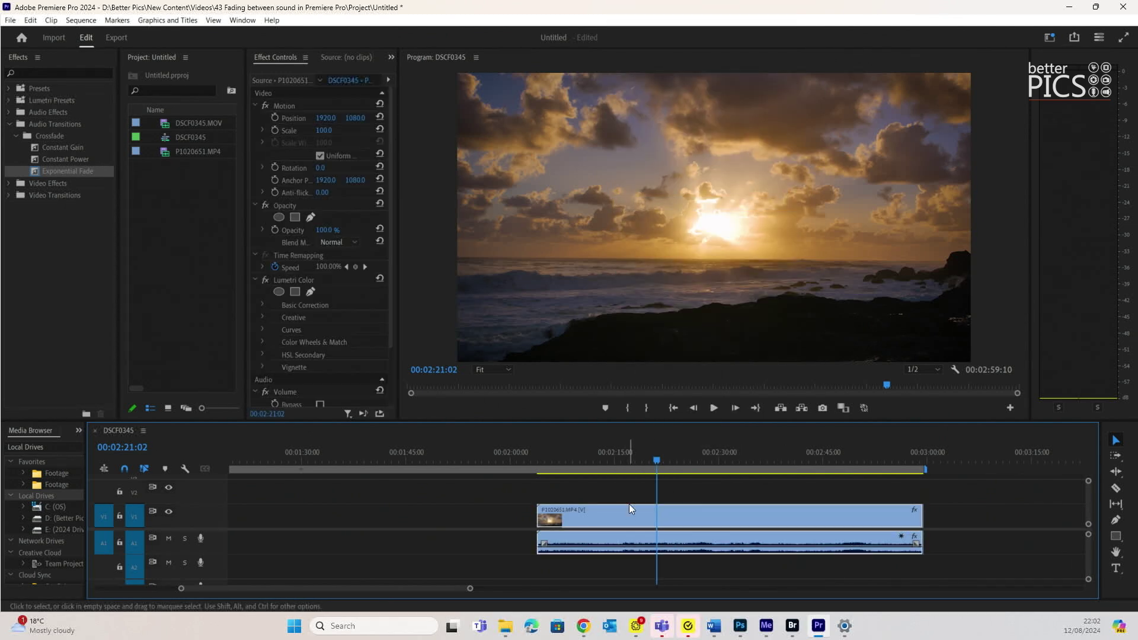
Trim the start of the linked clip's video and audio together to 00:02:16:00
left_click(539, 509)
left_click_drag(538, 509, 591, 468)
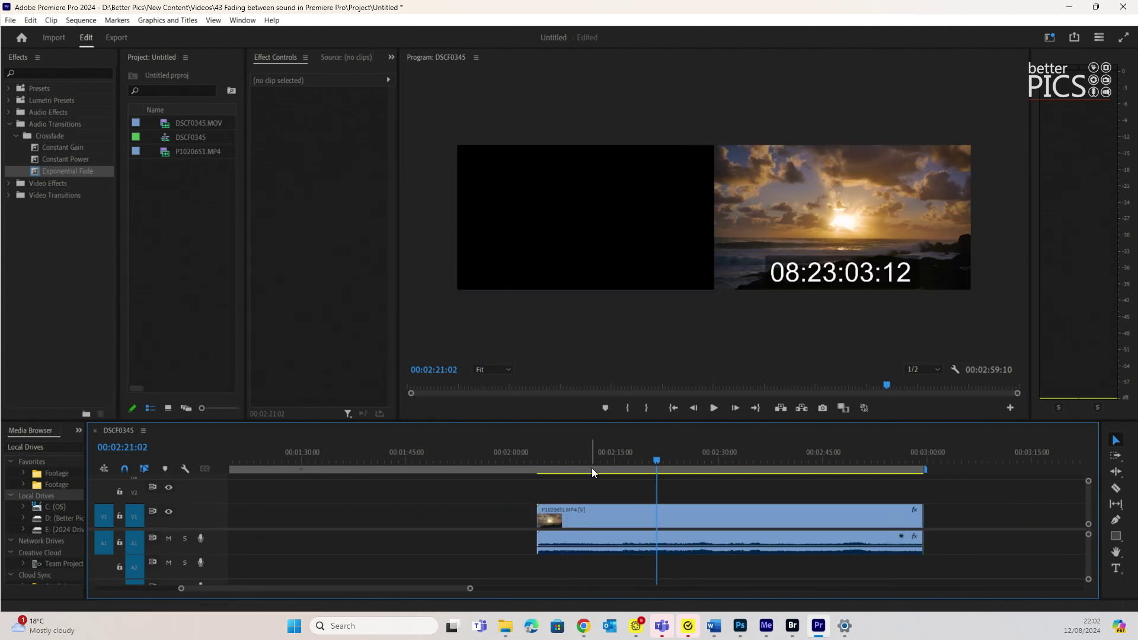
left_click(591, 467)
left_click_drag(539, 509, 622, 508)
left_click_drag(673, 461, 712, 460)
key("=")
key("=")
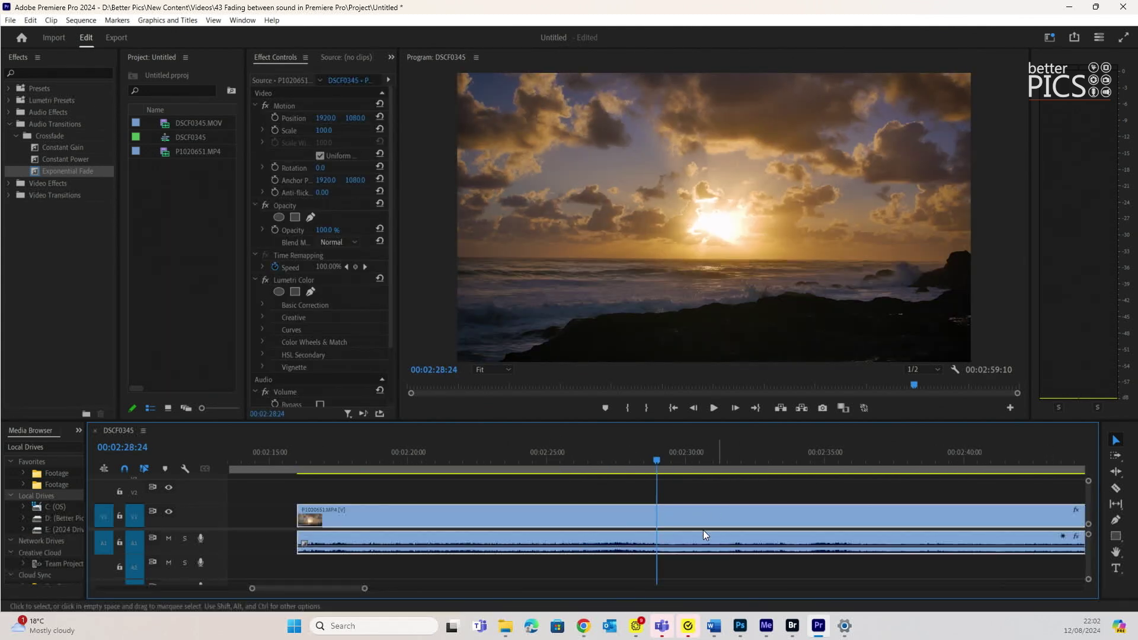
Unlink the video and audio of the trimmed P1020651.MP4 clip
right_click(627, 522)
left_click(674, 204)
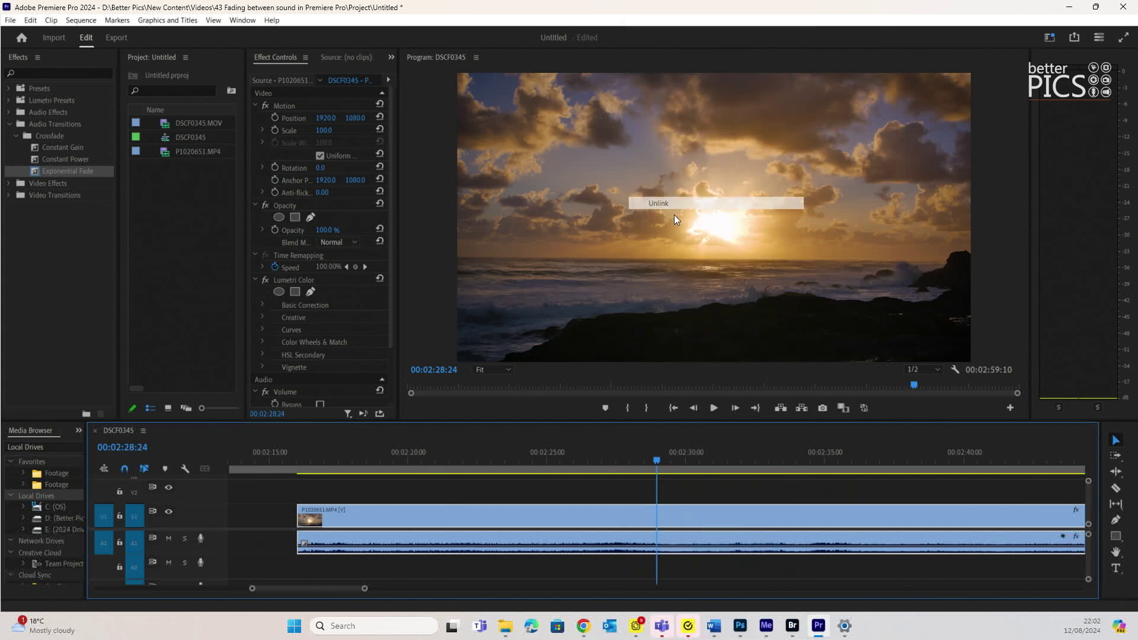
left_click(613, 478)
Check in the Timeline preferences that "Display out of sync indicators for unlinked clips" is enabled
left_click(30, 21)
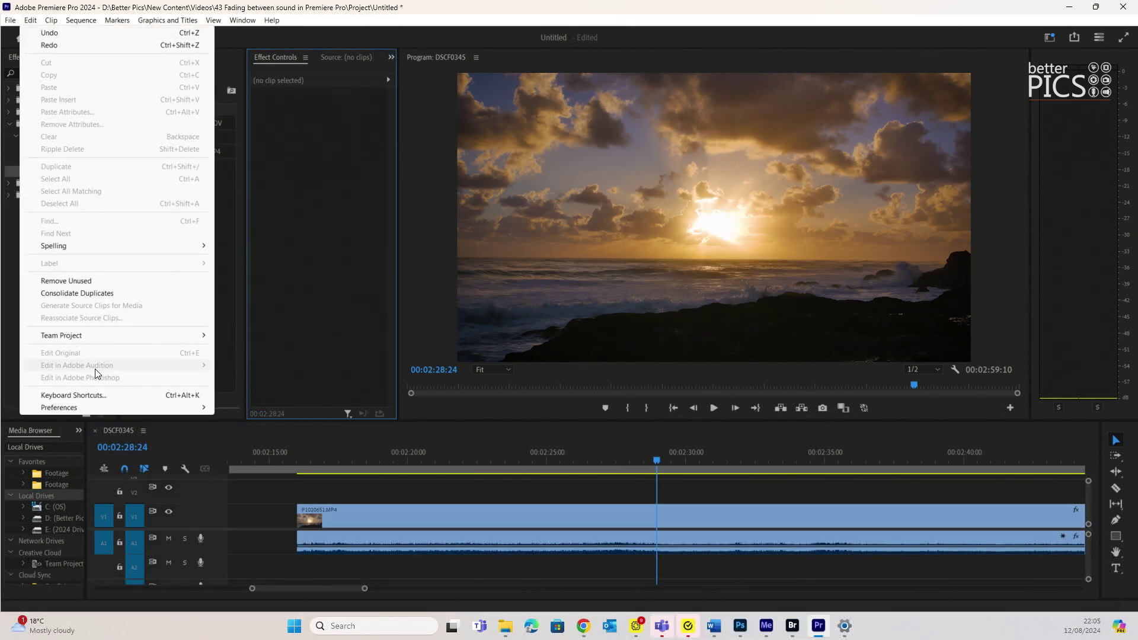
mouse_move(128, 407)
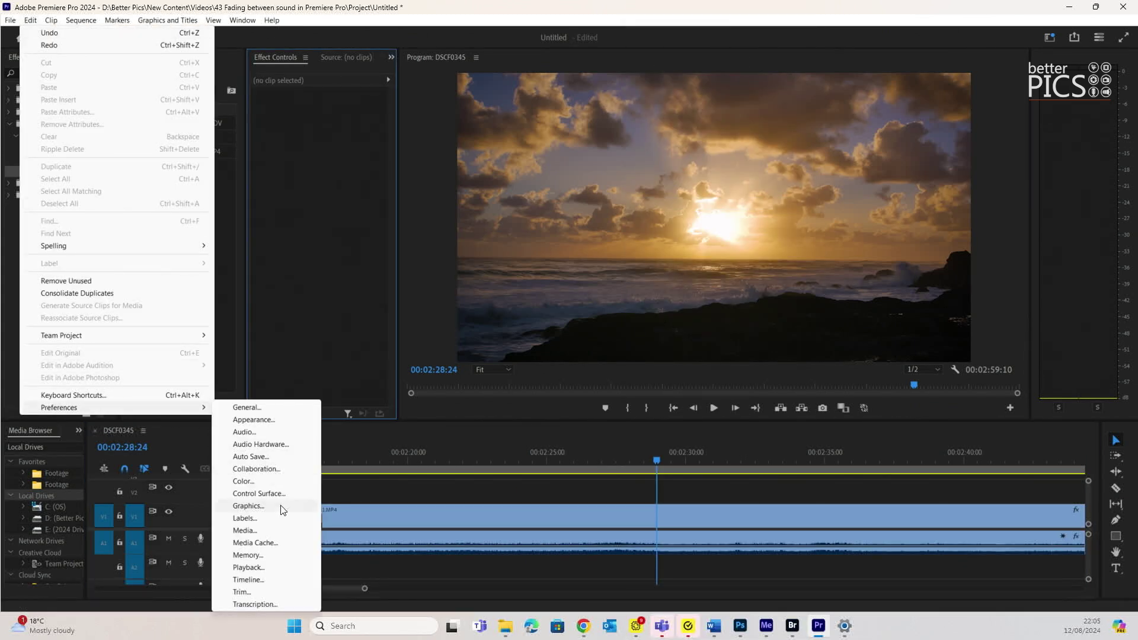
left_click(261, 579)
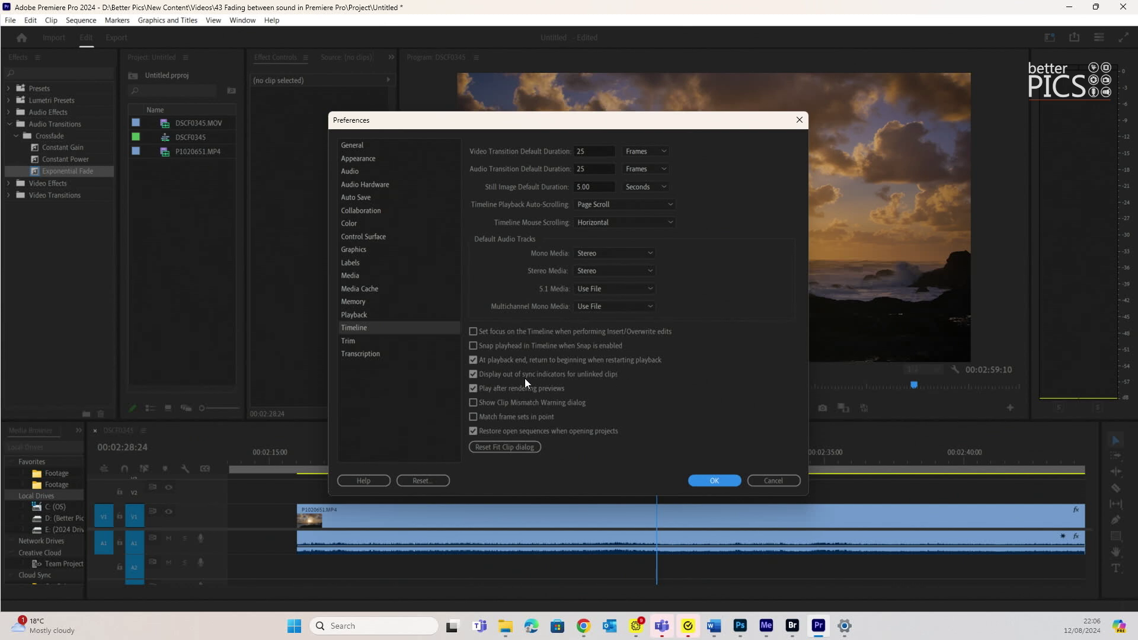
left_click(714, 480)
Move the unlinked audio clip about 11 frames later than its video
left_click(461, 493)
left_click(472, 535)
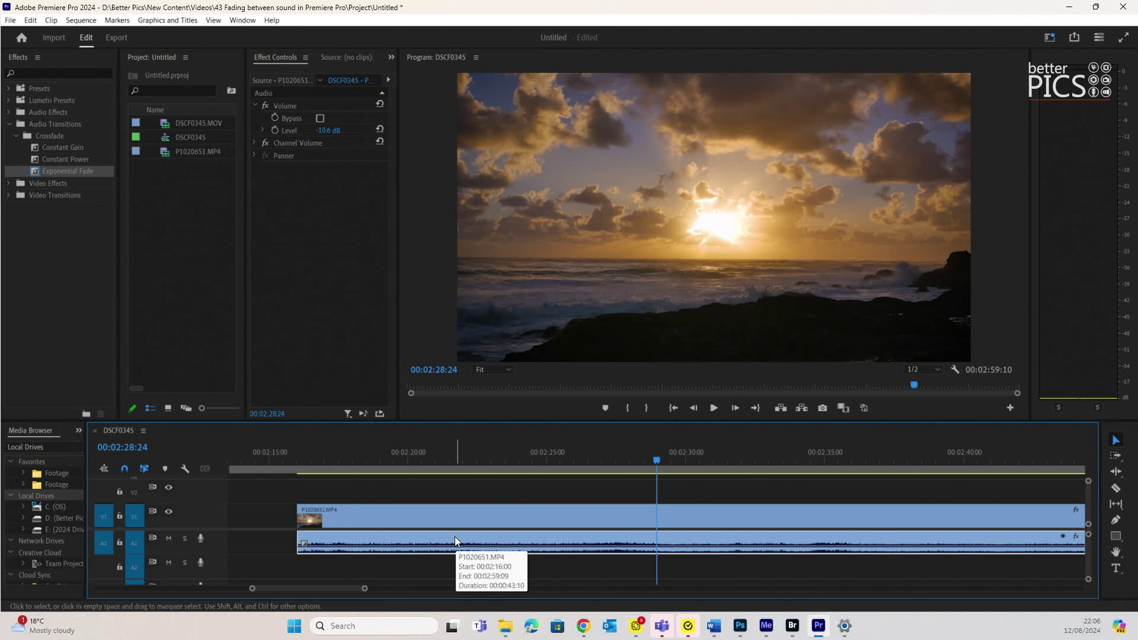
left_click_drag(479, 536, 487, 537)
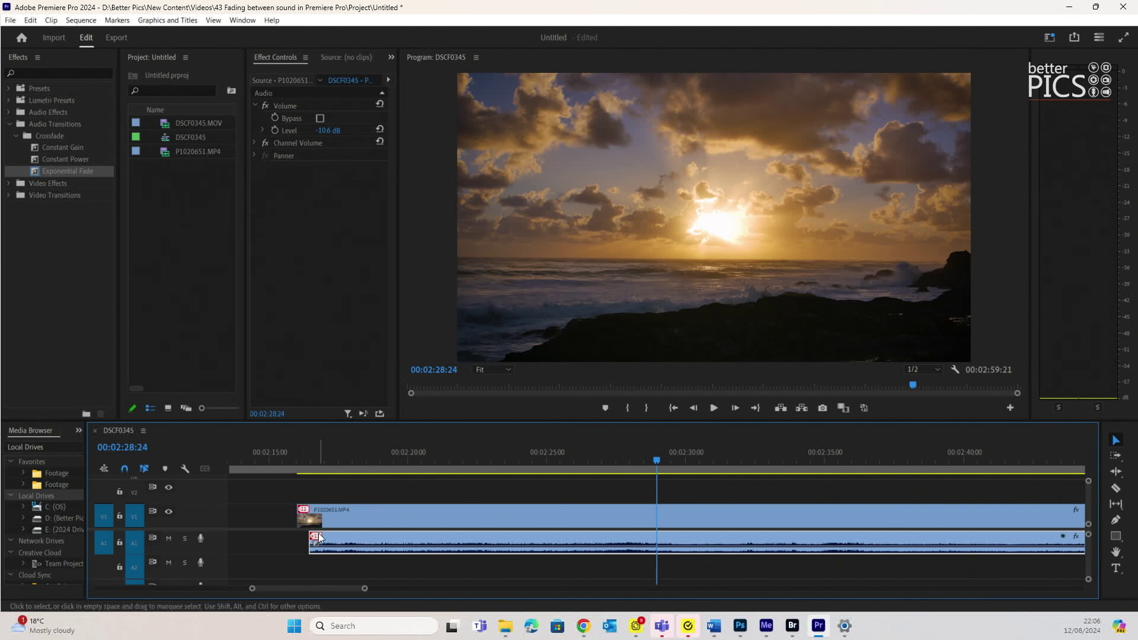
Move the audio clip back into line with the start of its video
left_click(467, 460)
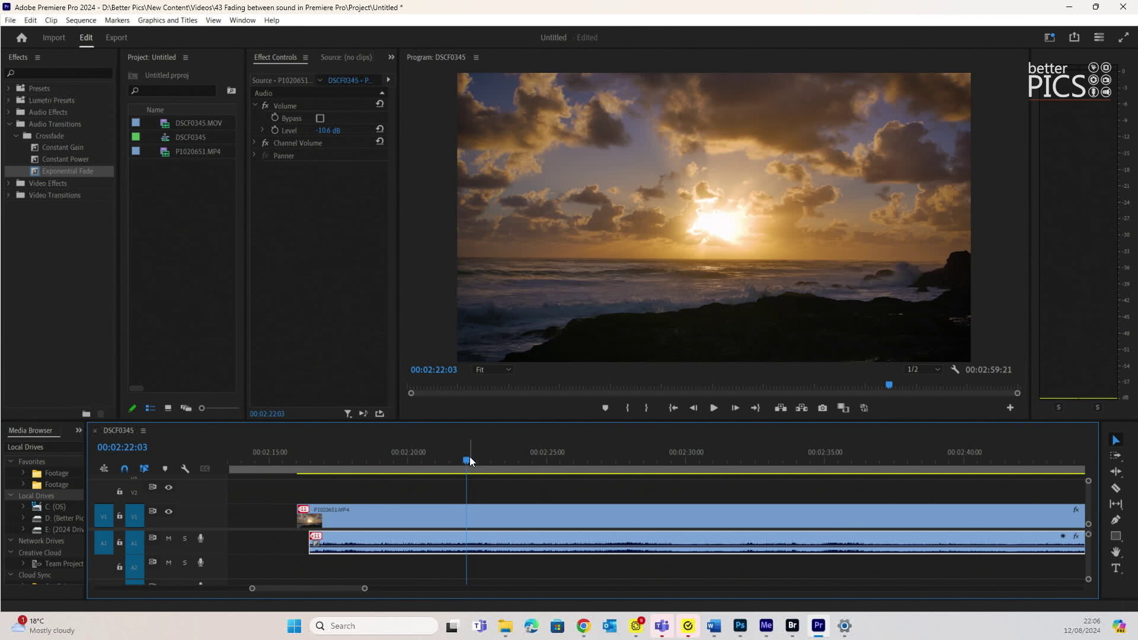
key("equal")
key("equal")
key("equal")
key("equal")
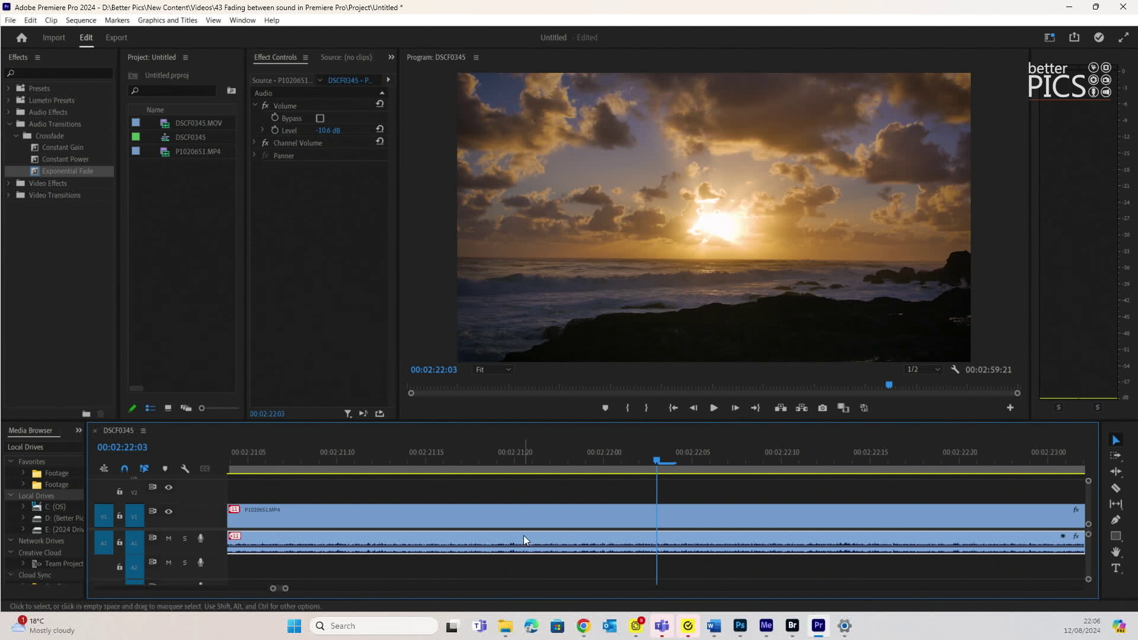
left_click_drag(563, 533, 368, 538)
left_click(352, 487)
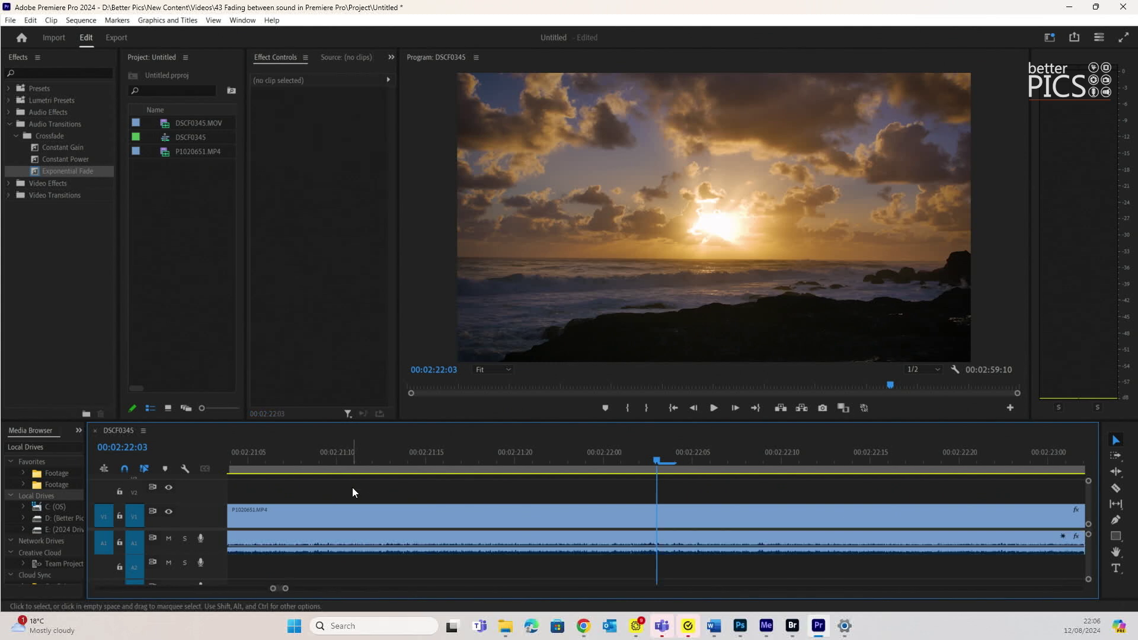
Shift the video clip one frame later than its audio, and move it back into sync
key("minus")
key("minus")
key("minus")
key("minus")
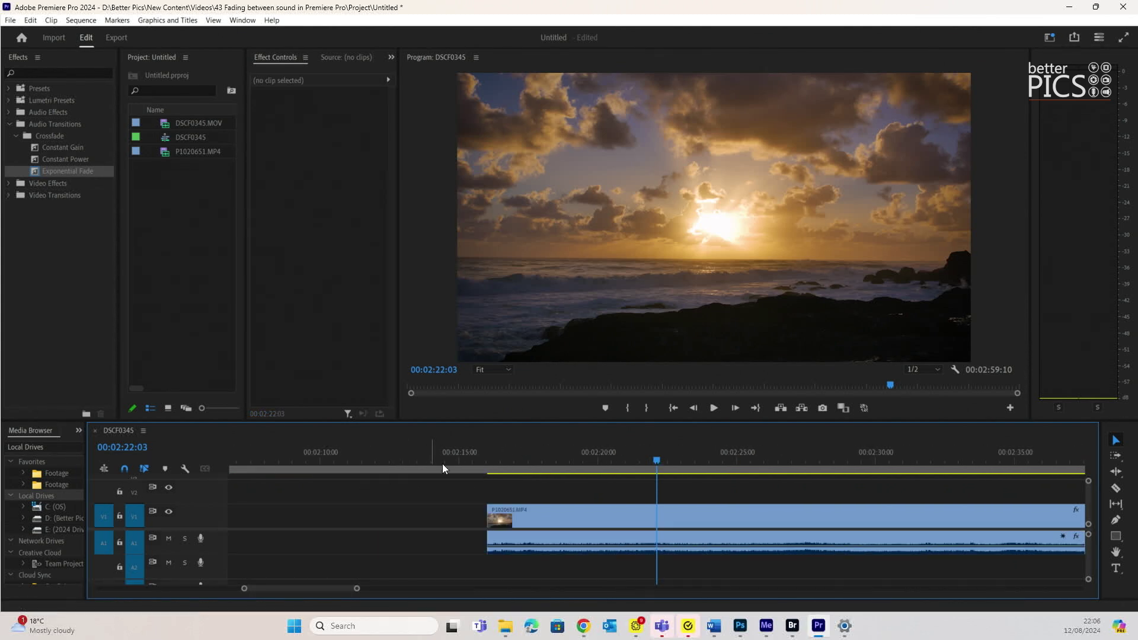
left_click(493, 455)
key("equal")
key("equal")
key("equal")
key("equal")
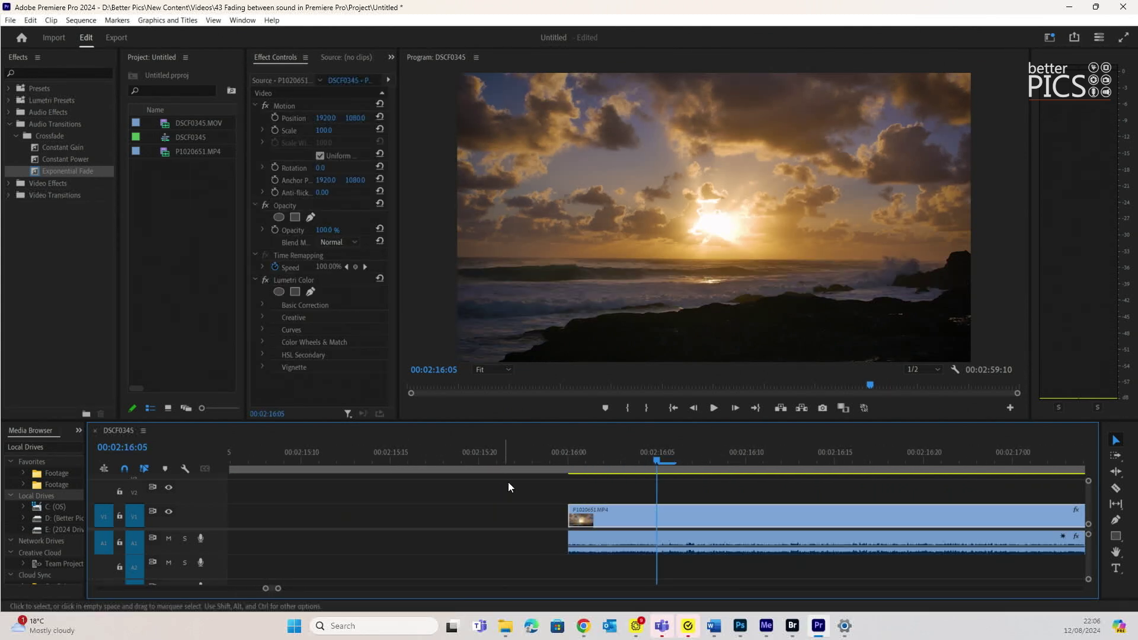
left_click(567, 463)
left_click(725, 459)
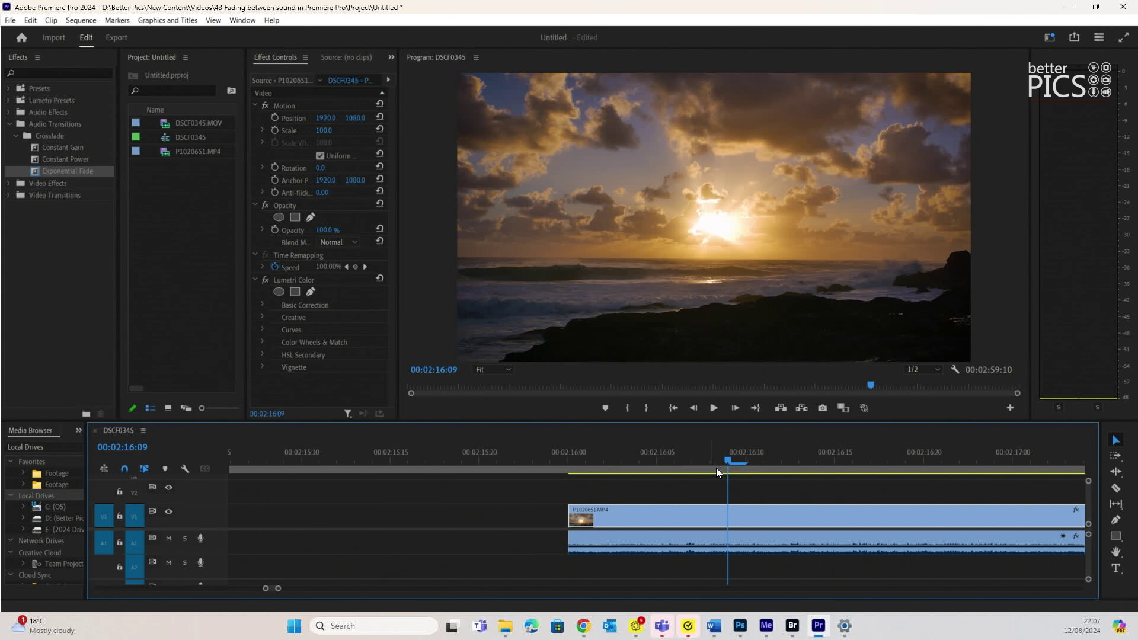
left_click(714, 499)
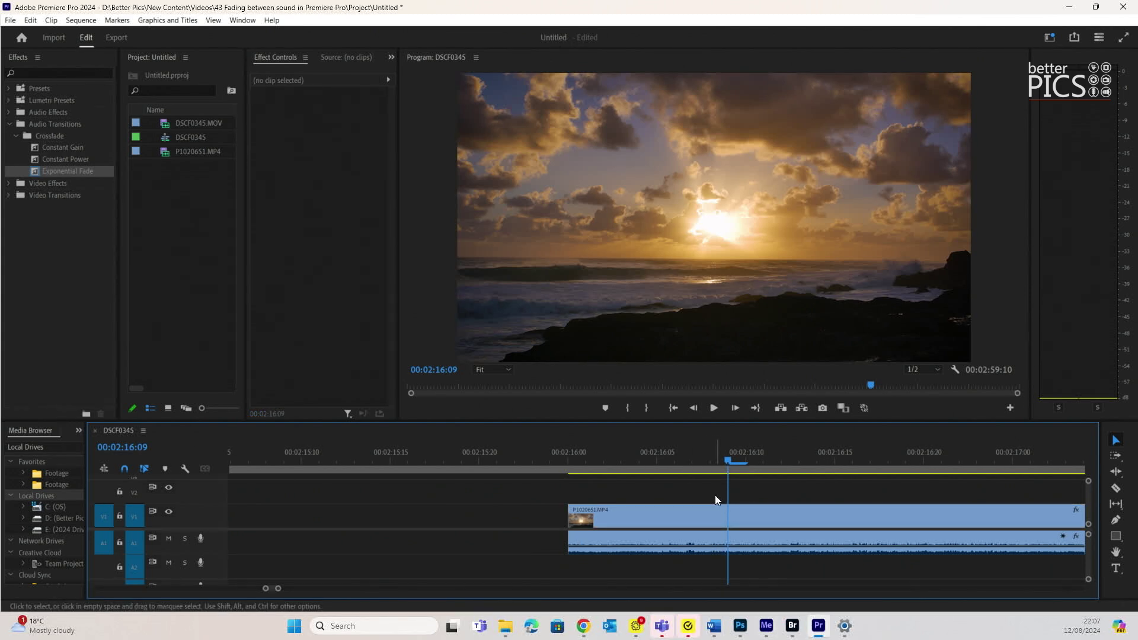
mouse_move(713, 510)
left_mouse_down()
mouse_move(702, 517)
mouse_move(717, 521)
left_mouse_up()
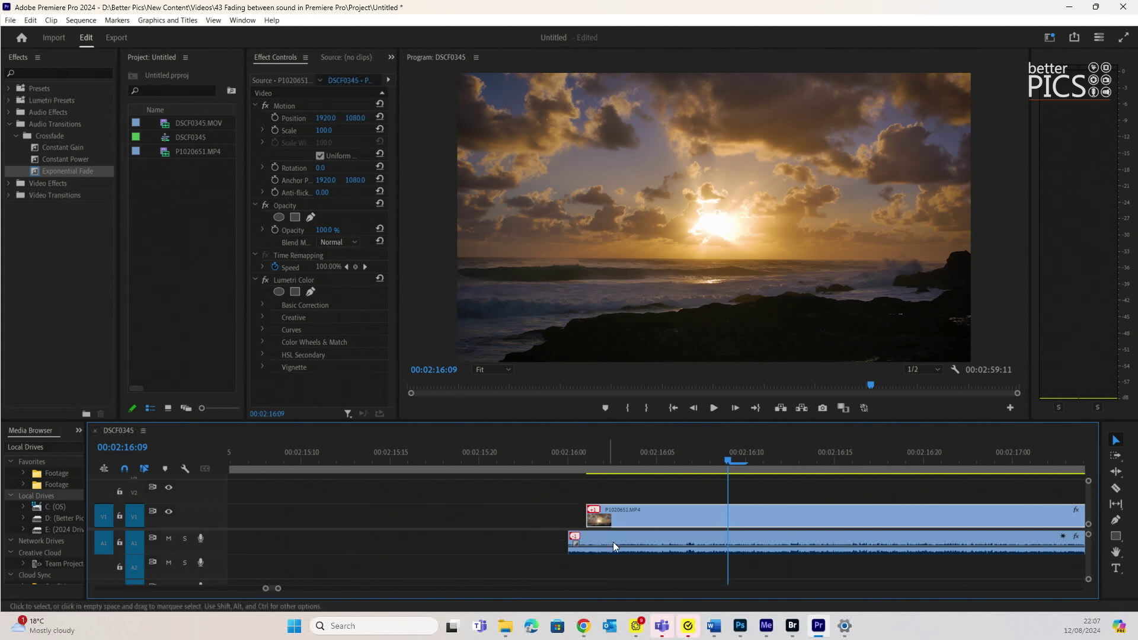
left_click_drag(667, 516, 657, 515)
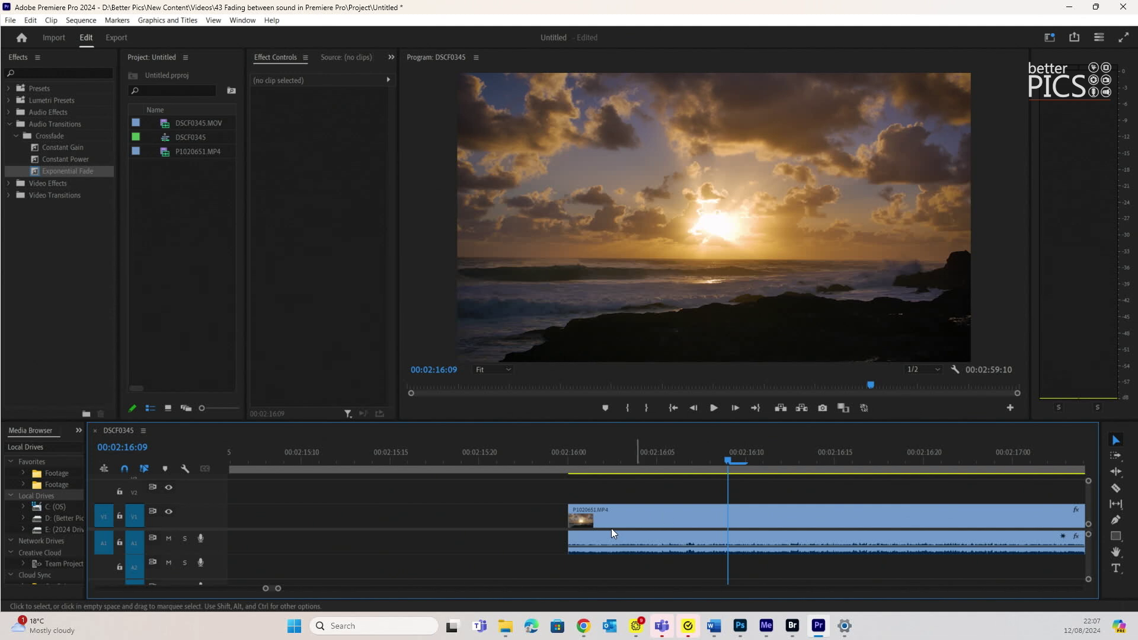
Review the out of sync indicator option for unlinked clips in the Timeline preferences
left_click(30, 20)
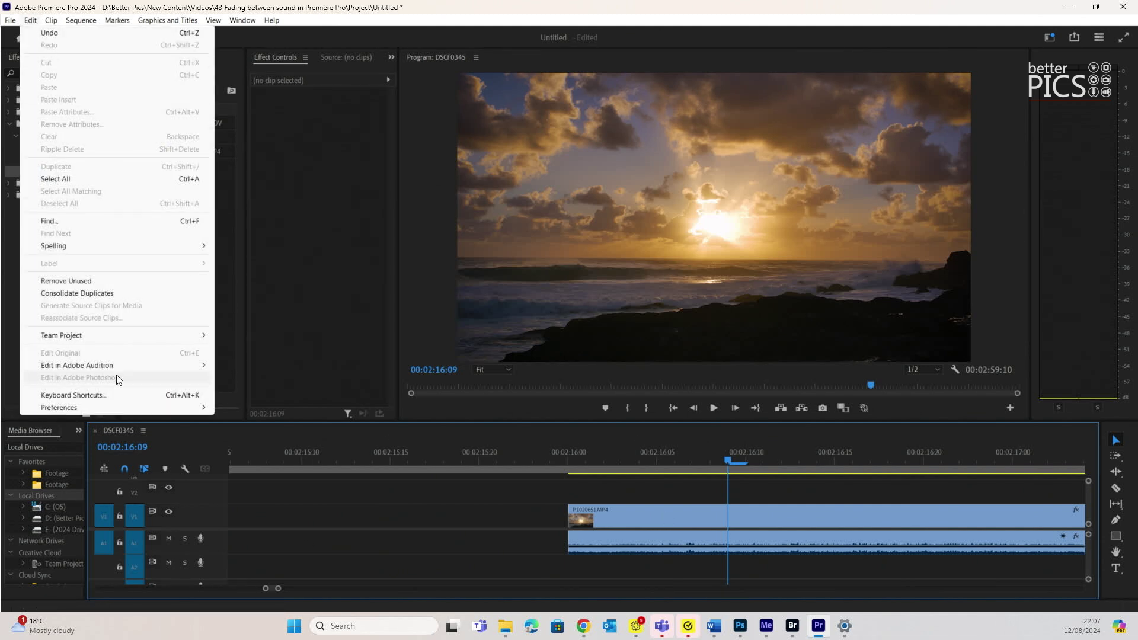
mouse_move(78, 409)
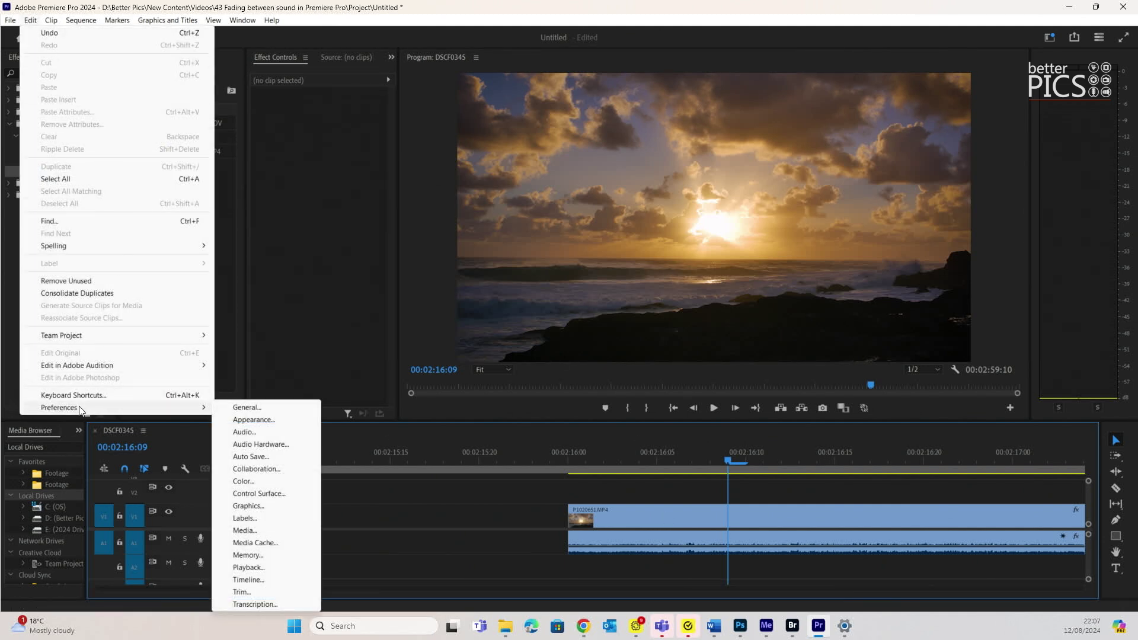
left_click(254, 581)
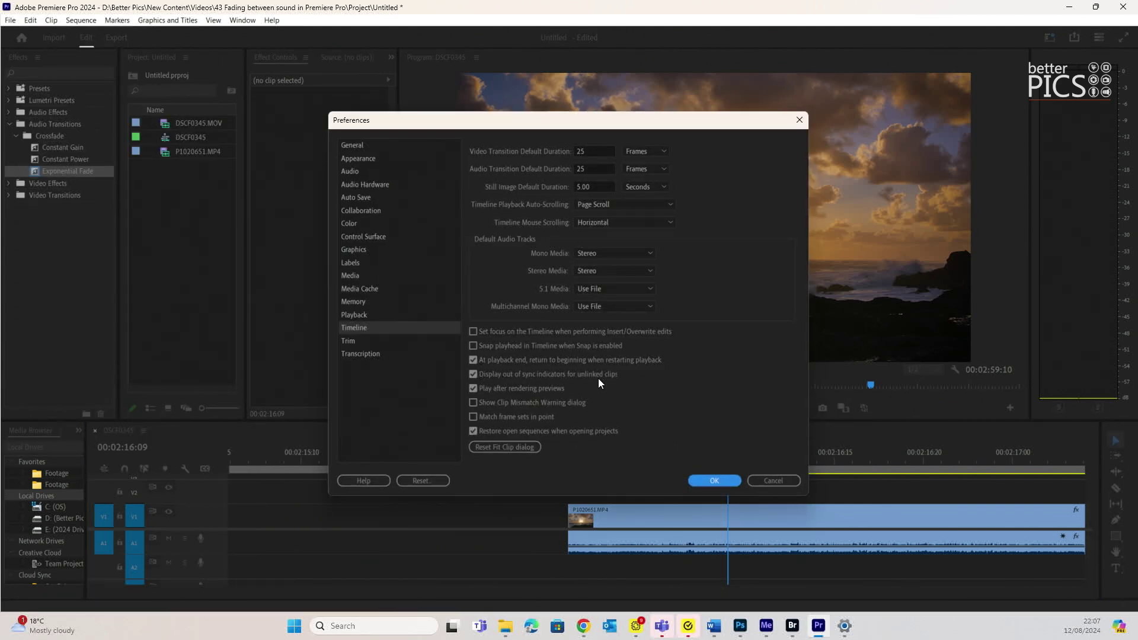
left_click(709, 481)
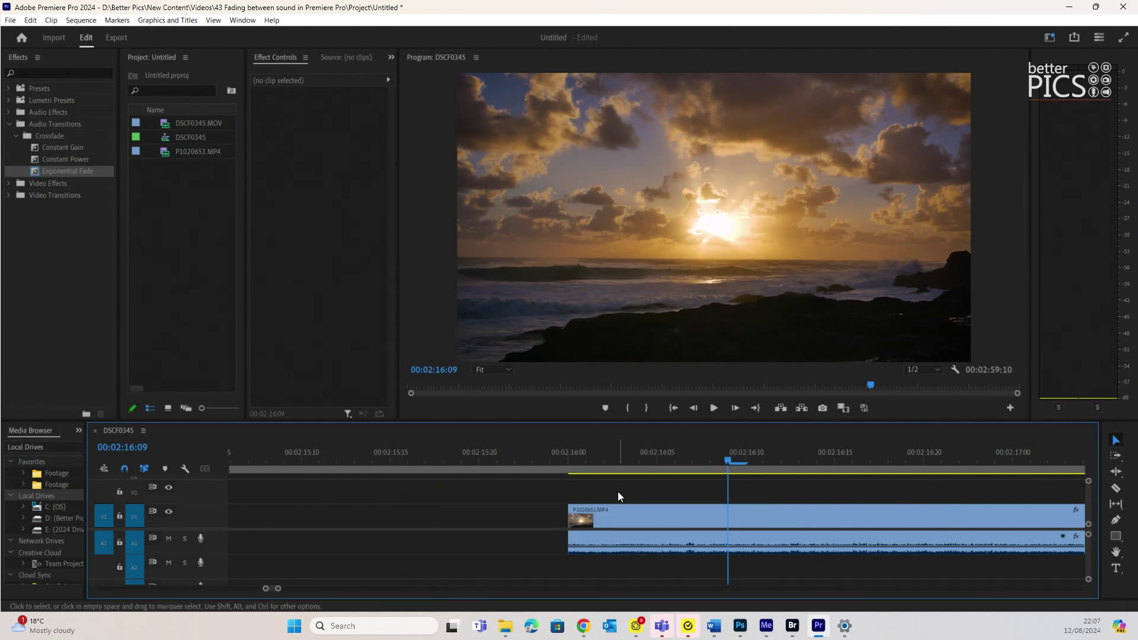
key("minus")
key("minus")
key("minus")
key("minus")
key("minus")
key("minus")
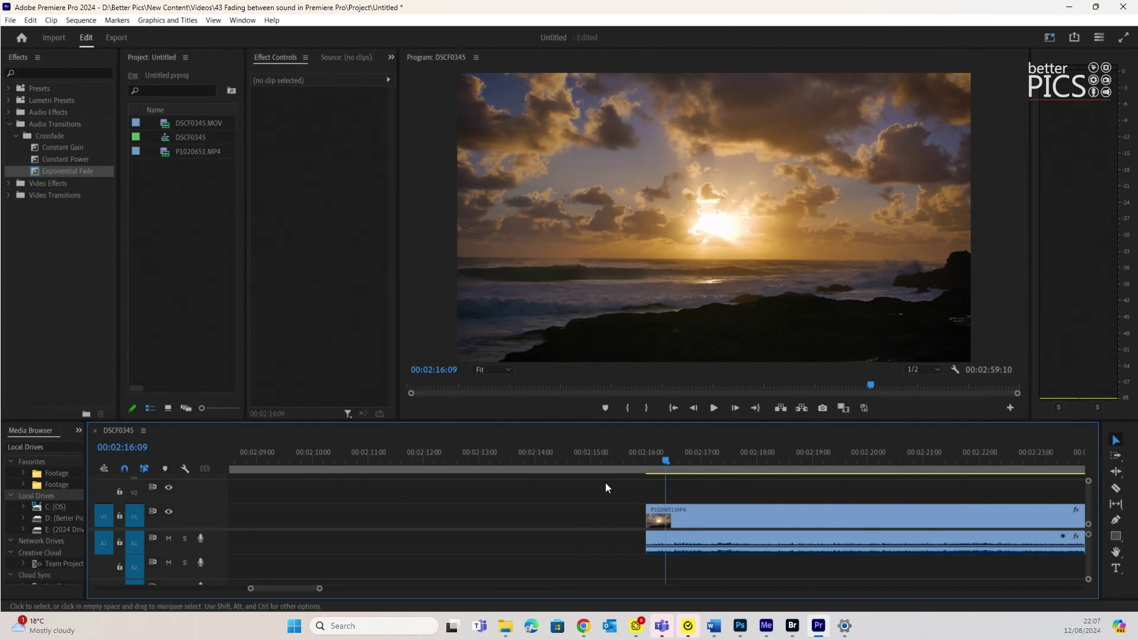